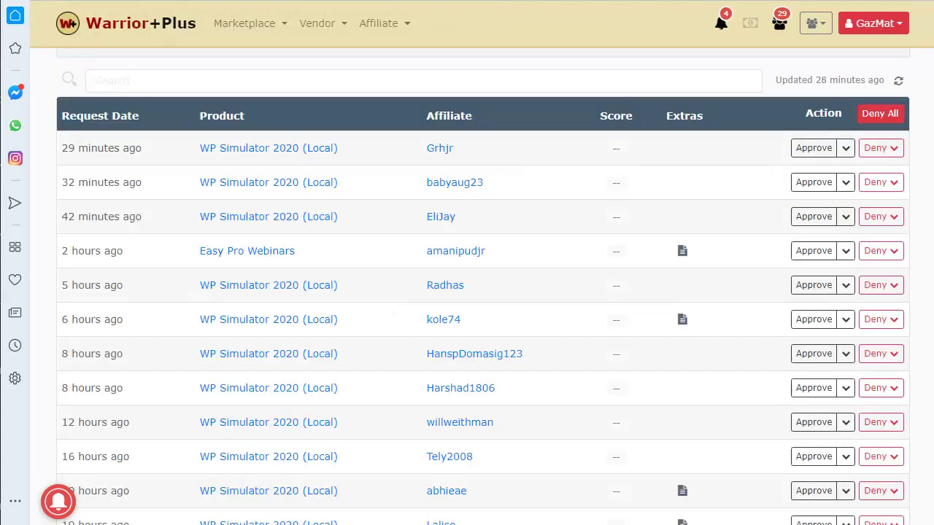
Step: Look through the full list of pending affiliate requests, checking products, request dates, scores and extras
scroll(482, 292, down, 4)
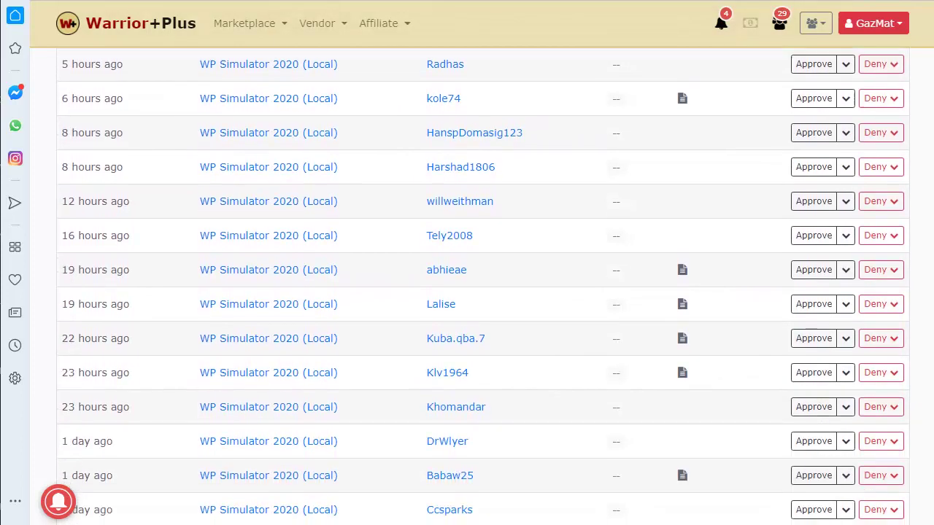
scroll(481, 292, down, 2)
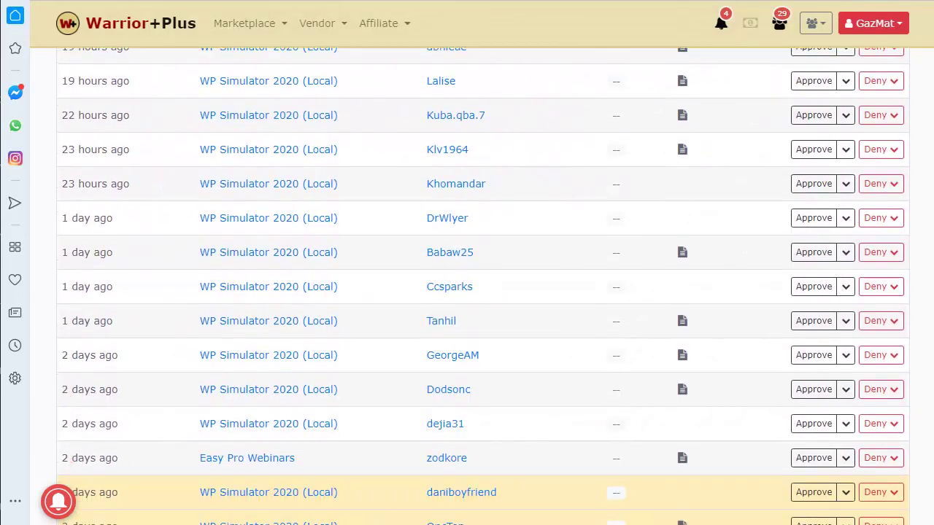
scroll(482, 291, down, 2)
scroll(482, 292, down, 2)
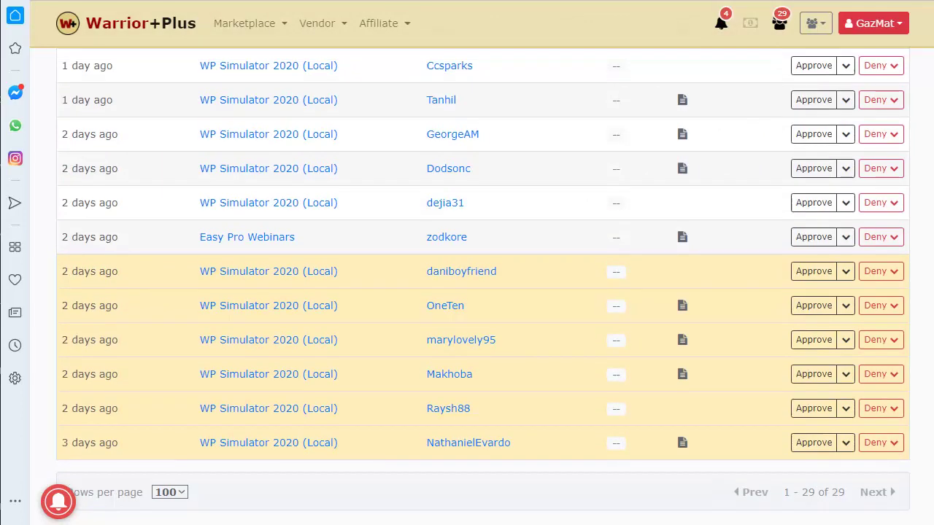
scroll(482, 292, up, 3)
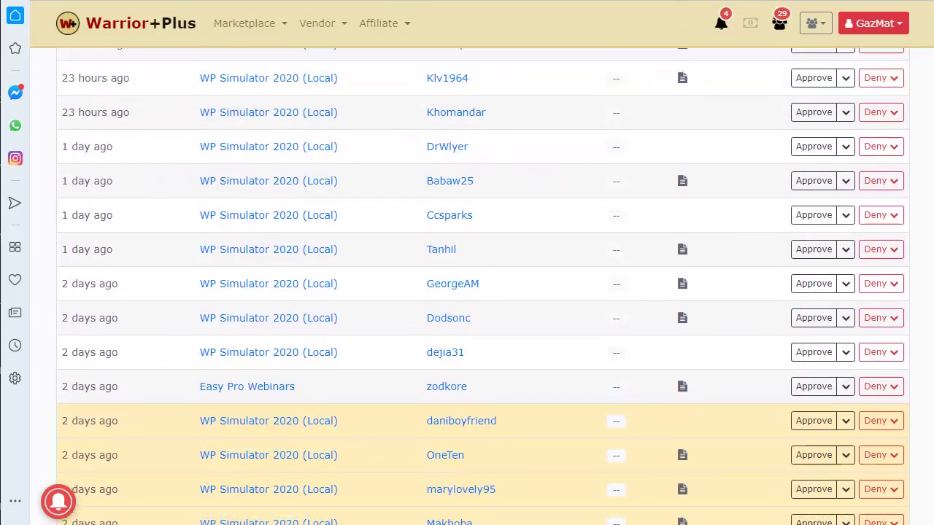
scroll(481, 292, up, 3)
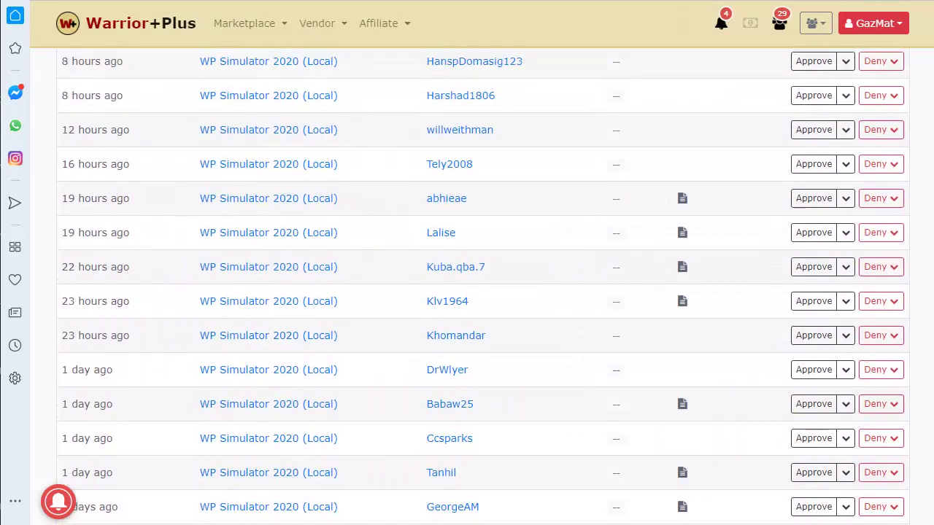
scroll(482, 291, up, 3)
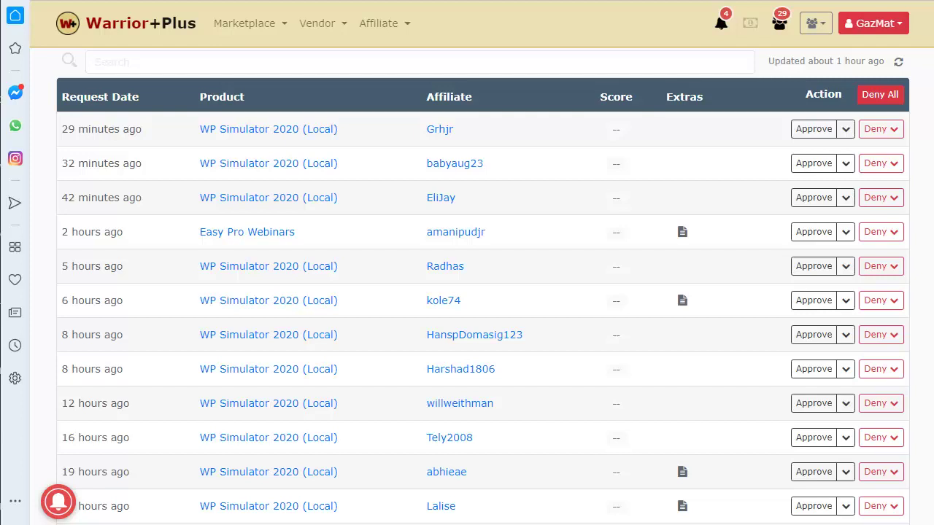
Step: Examine the member profiles of the affiliates who requested 32 minutes, 2 hours and 5 hours ago, including membership and activity details
click(455, 164)
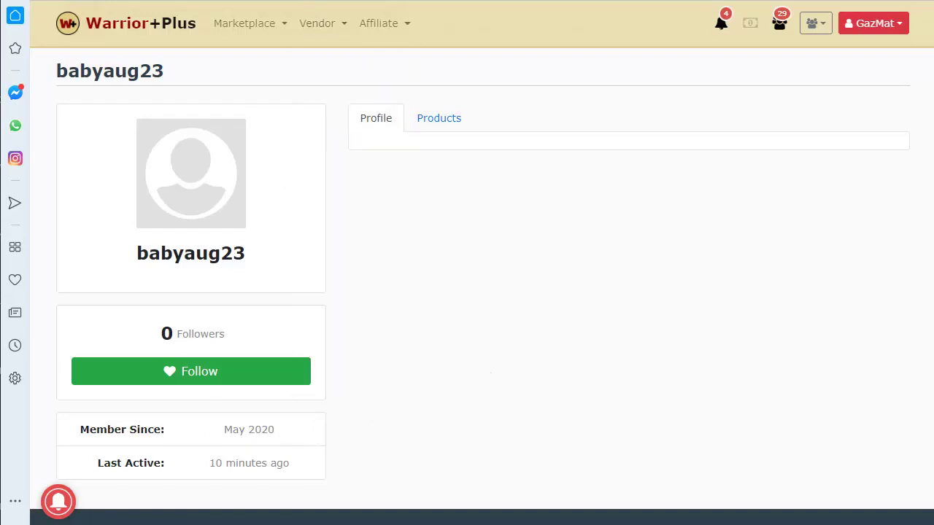
scroll(503, 380, down, 1)
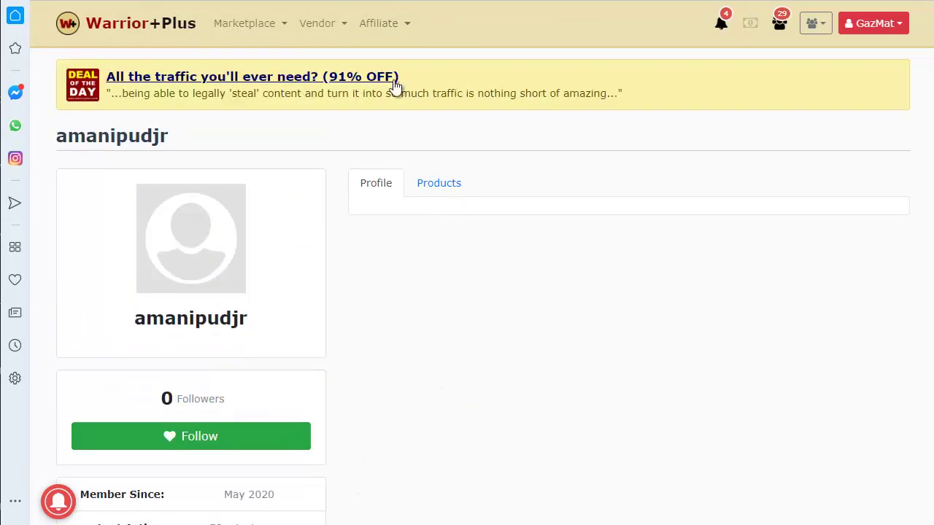
scroll(467, 252, down, 2)
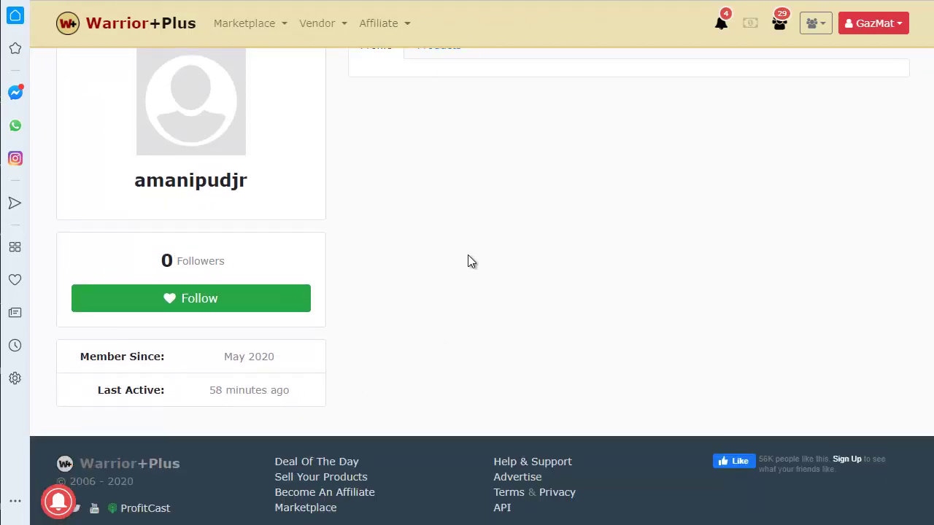
scroll(468, 255, up, 2)
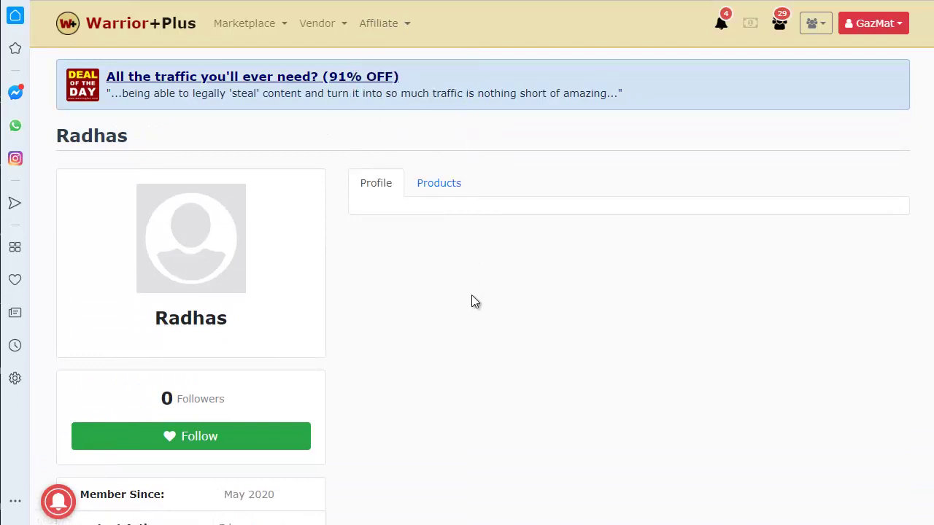
scroll(474, 300, down, 2)
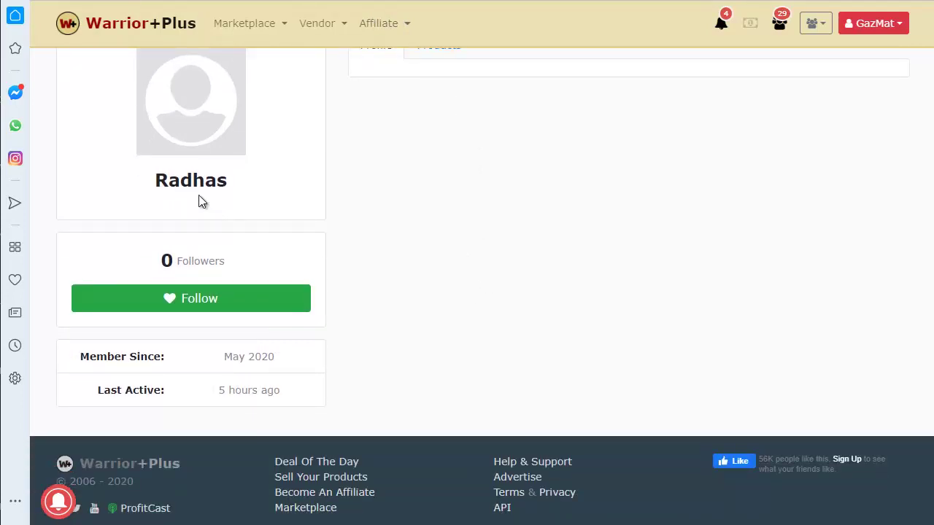
scroll(428, 213, up, 1)
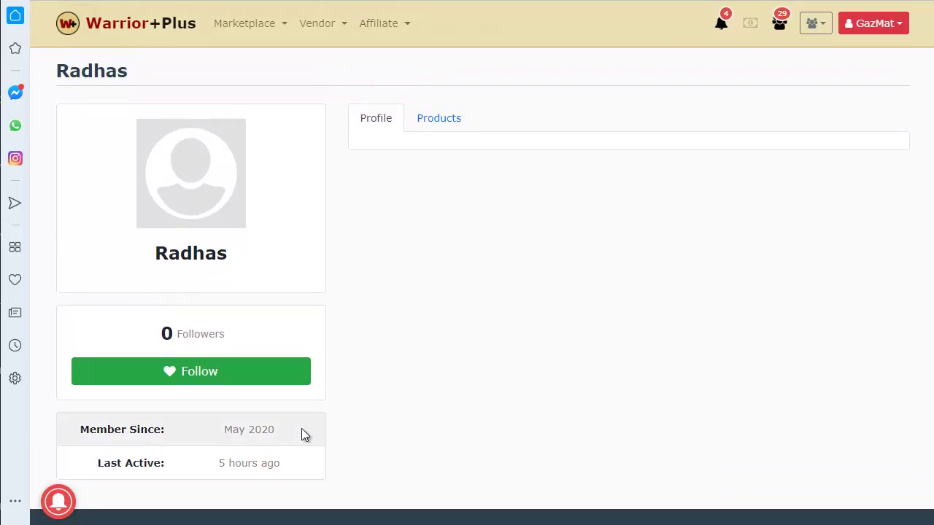
Step: Examine the member profiles of the affiliates who requested 6 and 8 hours ago for profile details, membership date and last activity
click(359, 0)
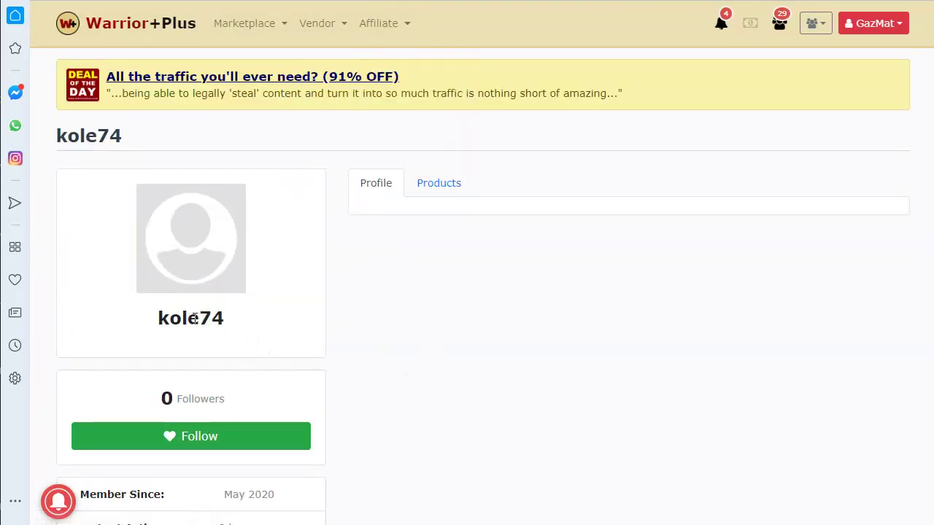
click(410, 1)
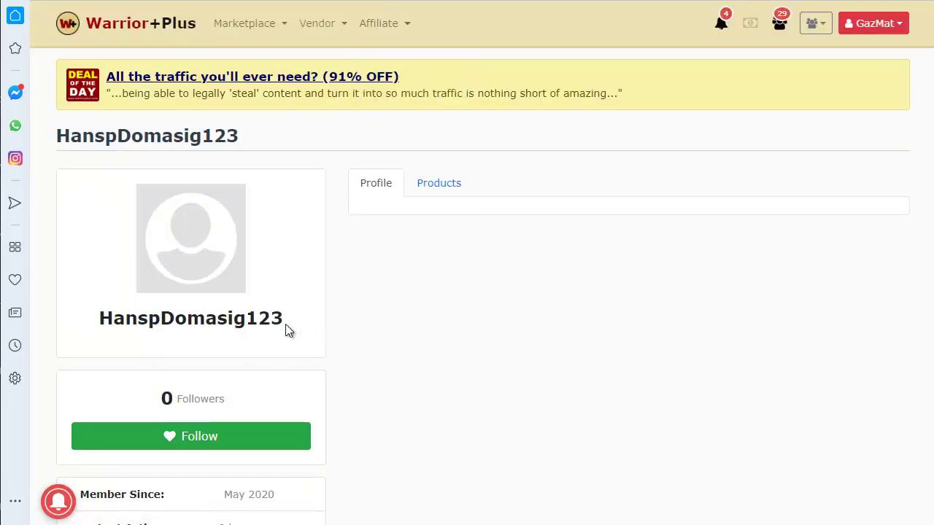
scroll(416, 372, down, 1)
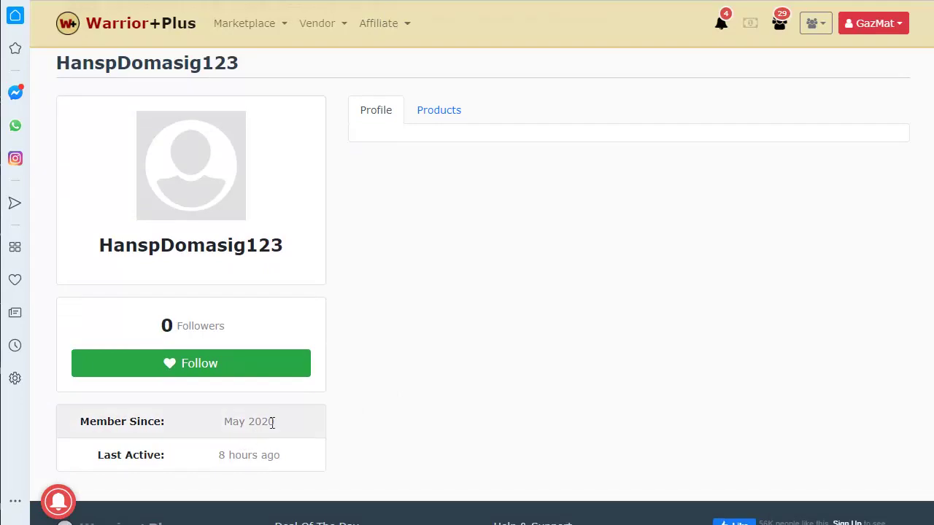
scroll(348, 375, up, 1)
click(390, 1)
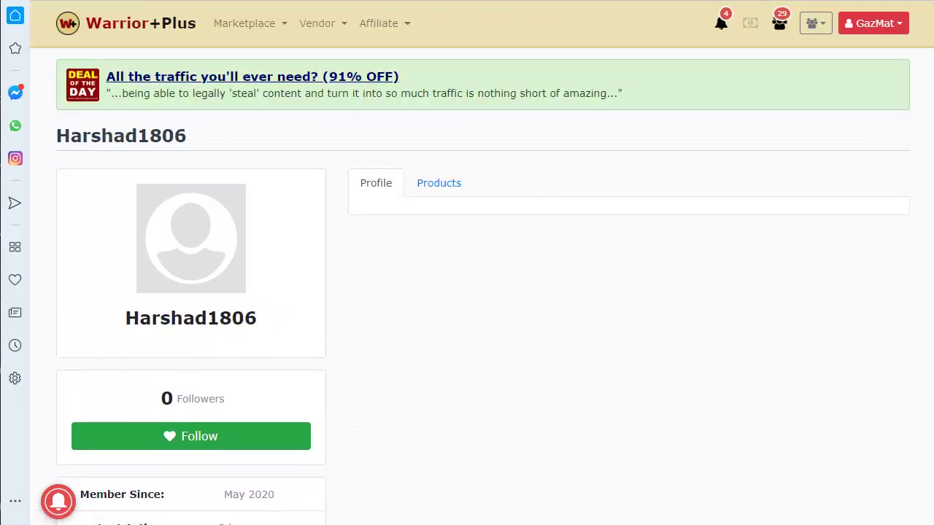
scroll(500, 265, down, 2)
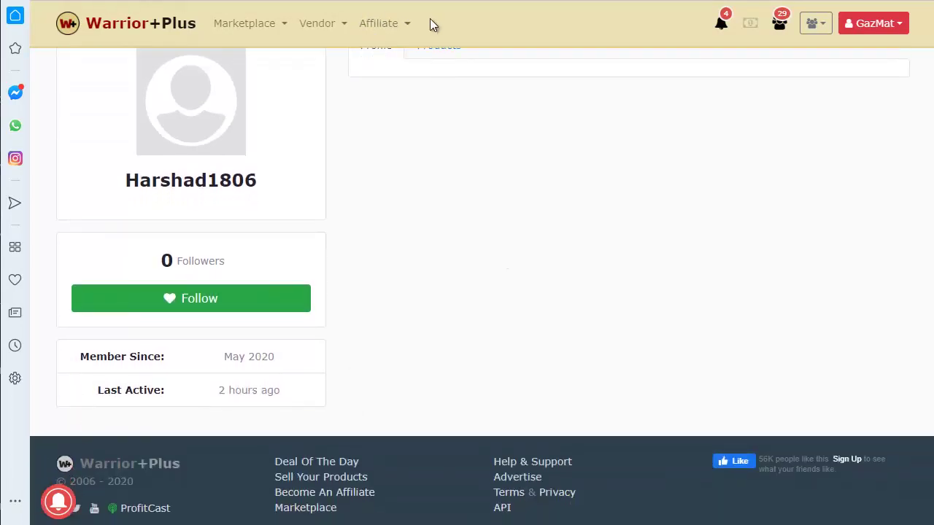
Step: Examine the member profiles of the affiliates who requested 12 and 19 hours ago for photo, followers and membership details
click(453, 1)
scroll(479, 281, down, 1)
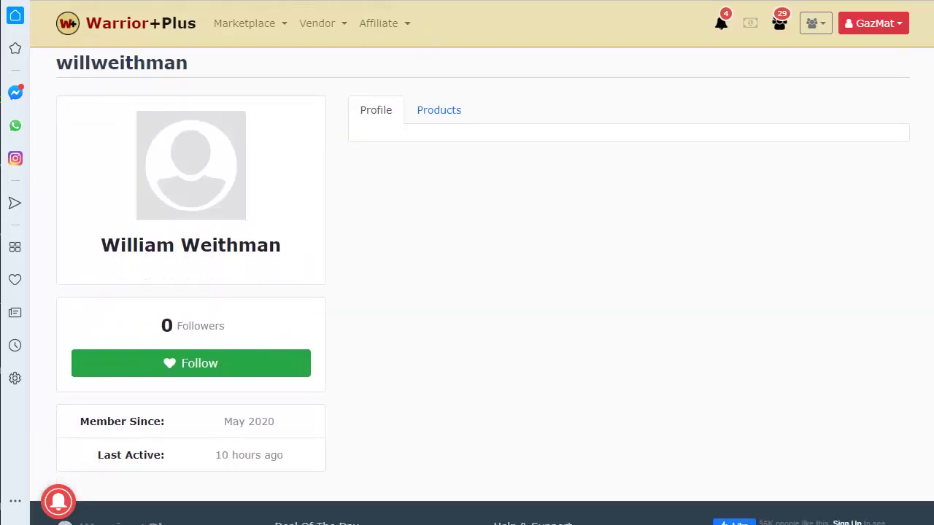
scroll(194, 235, up, 1)
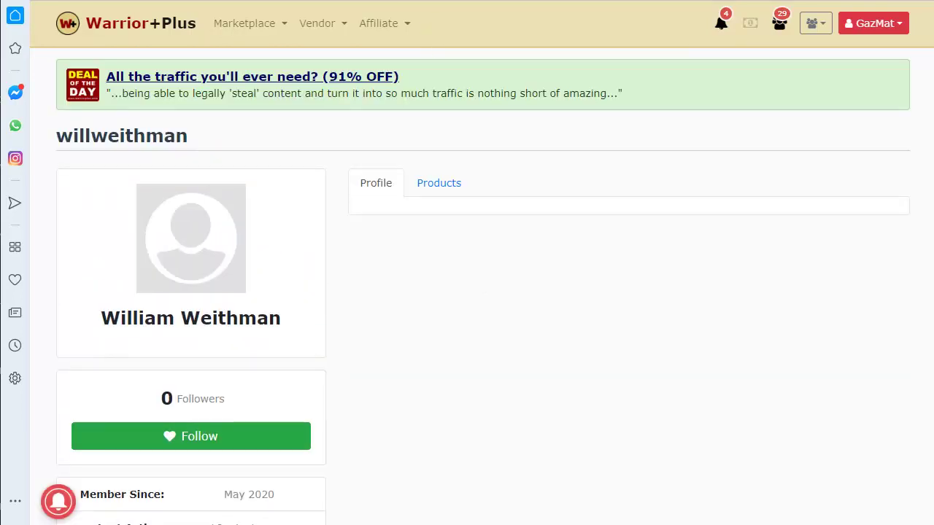
scroll(193, 235, down, 1)
scroll(534, 351, down, 3)
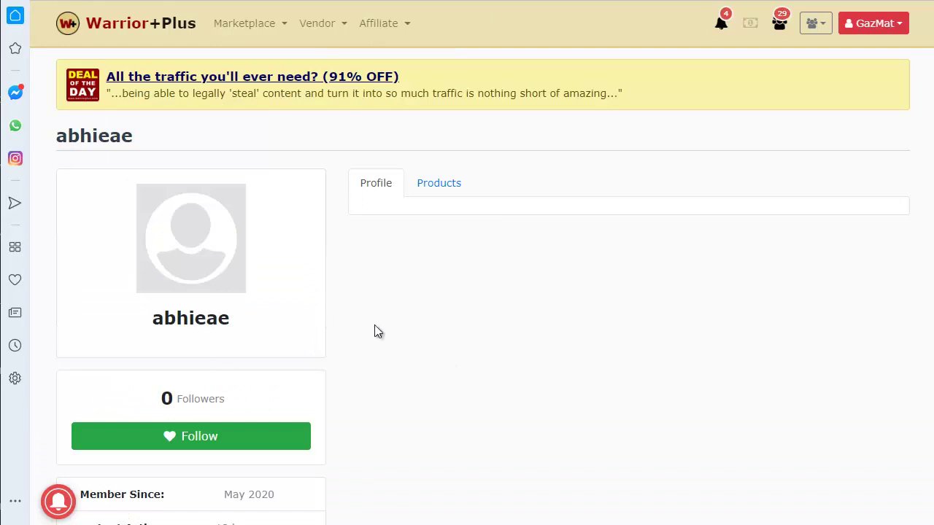
scroll(407, 343, down, 1)
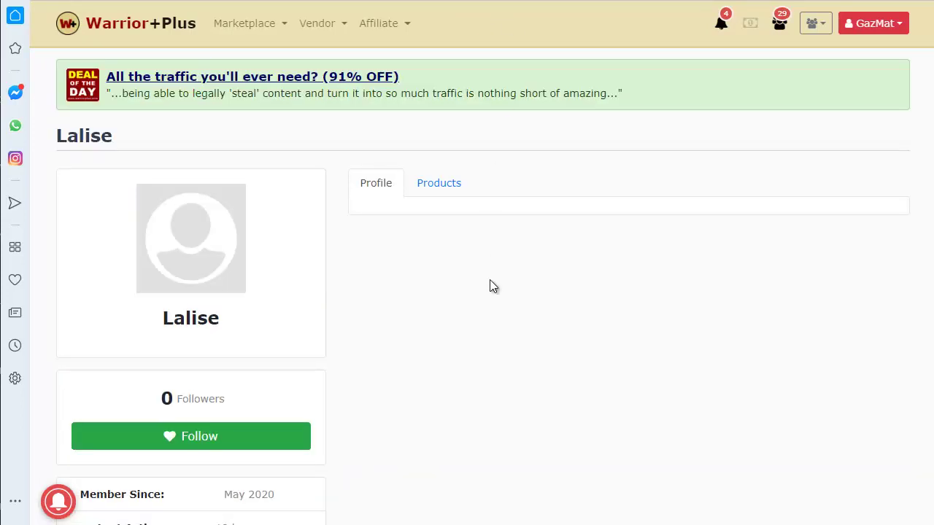
scroll(489, 286, down, 1)
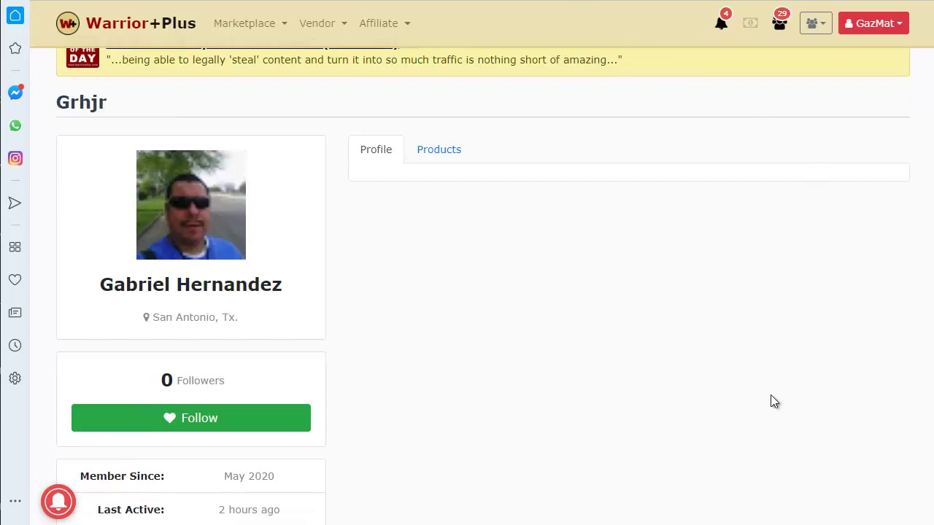
Step: Examine the profile of the affiliate who requested 29 minutes ago, previewing the connected Facebook account and checking the Google+ connection
scroll(484, 372, down, 2)
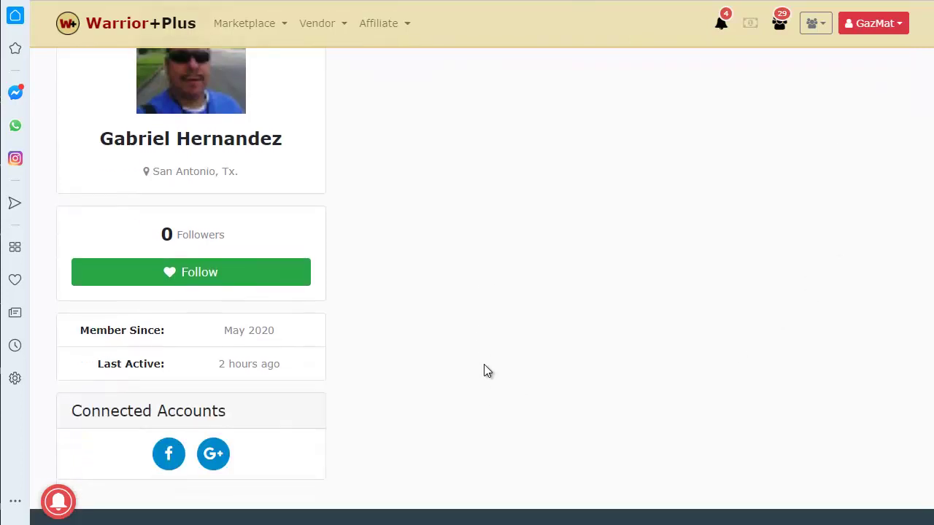
scroll(482, 354, up, 2)
scroll(459, 341, down, 1)
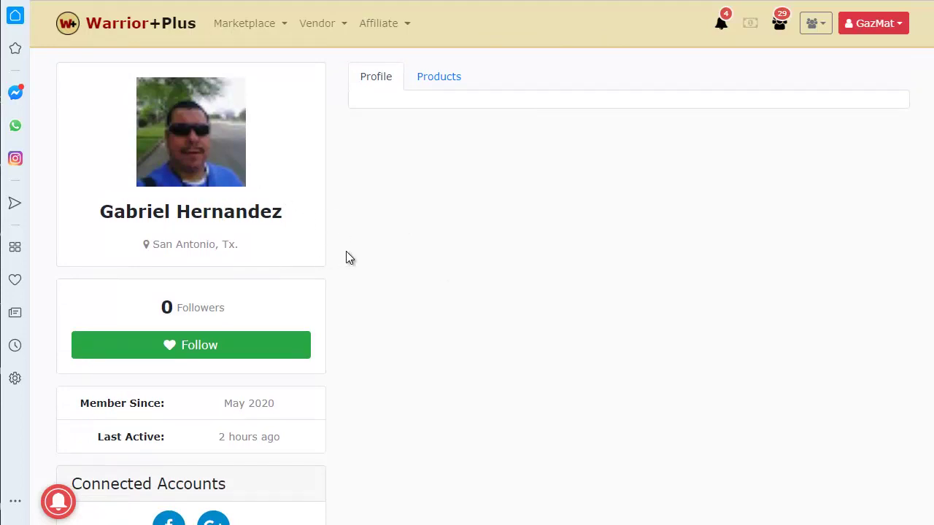
scroll(406, 255, down, 3)
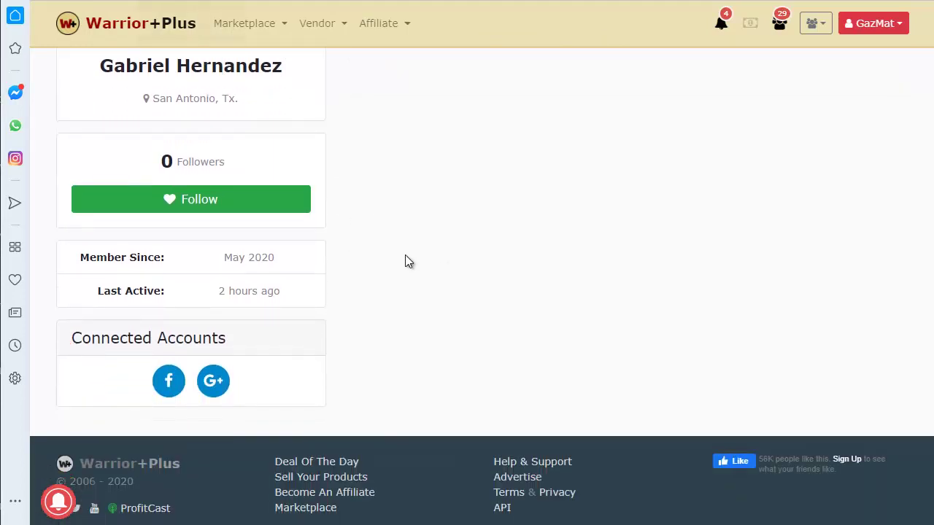
mouse_move(169, 385)
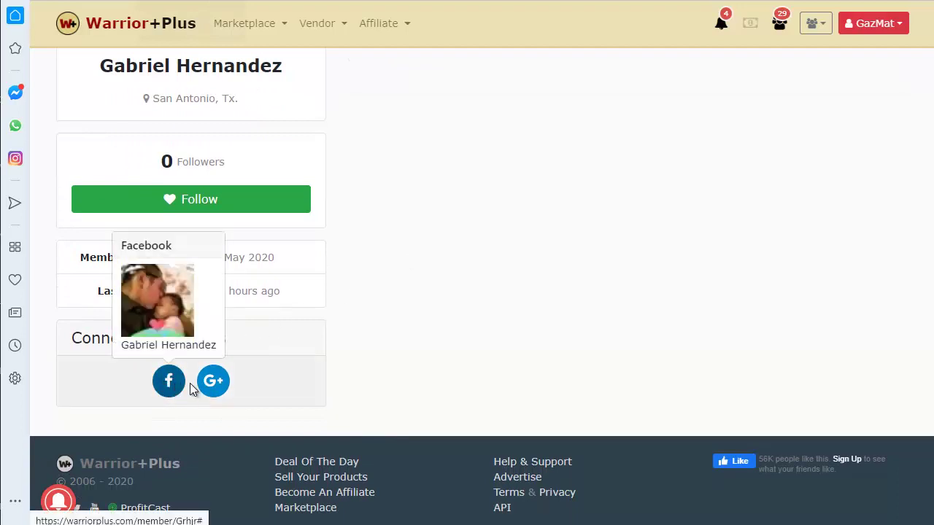
mouse_move(209, 389)
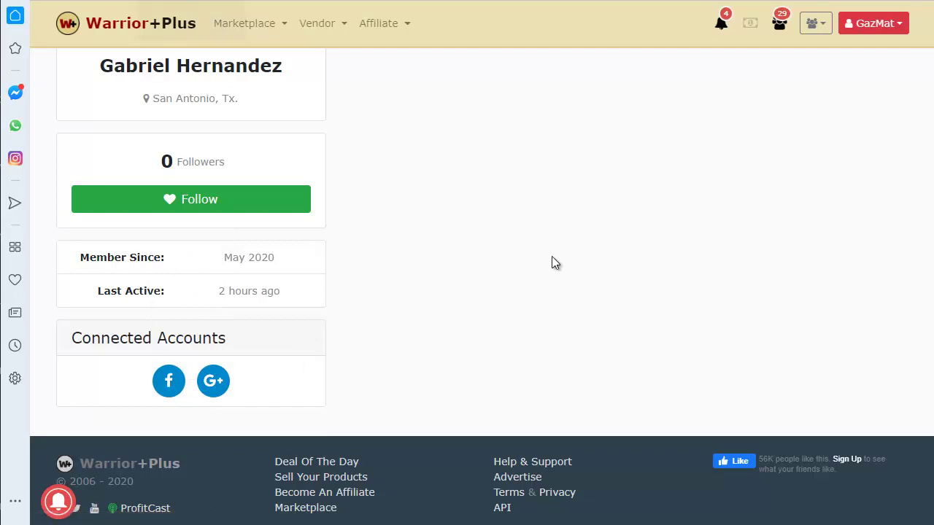
scroll(467, 270, up, 2)
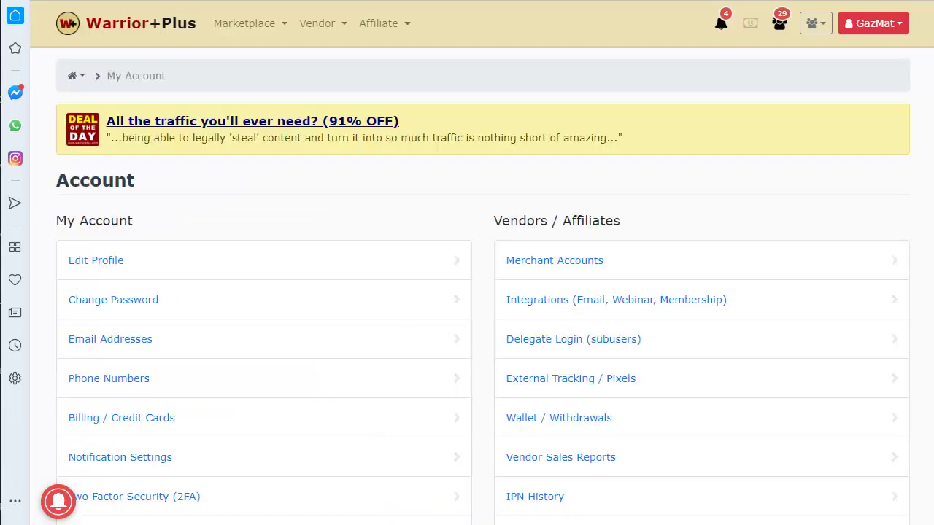
Step: Open the account's Edit Profile page and review its connected accounts, user details, cover photo and vendor logo settings
click(875, 23)
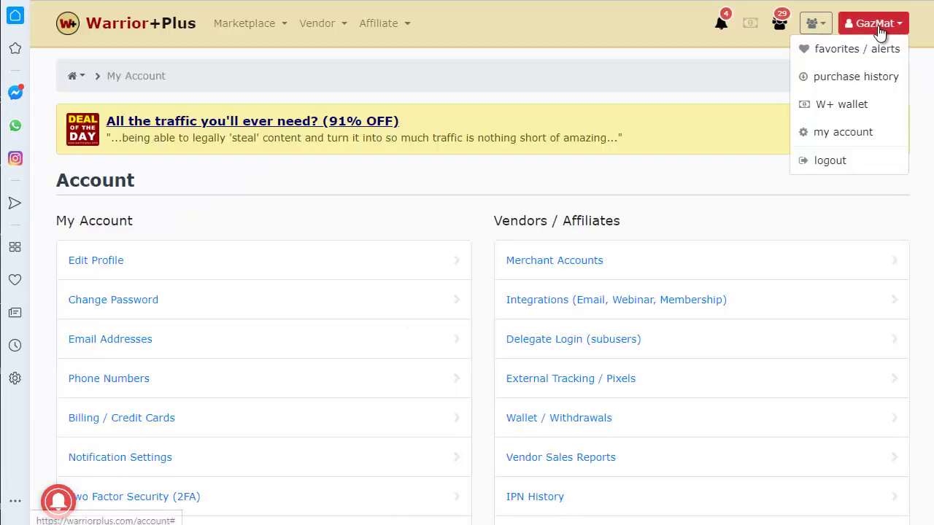
click(849, 138)
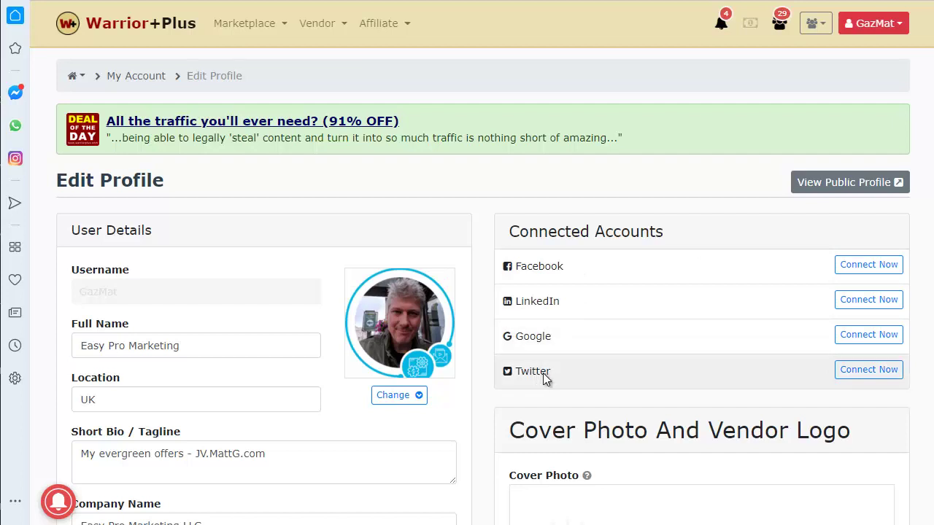
click(843, 378)
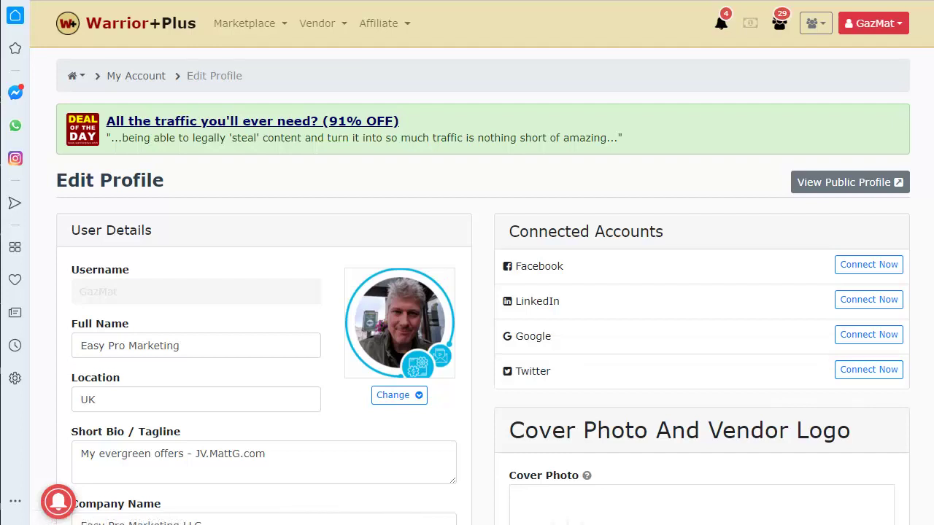
scroll(389, 128, down, 3)
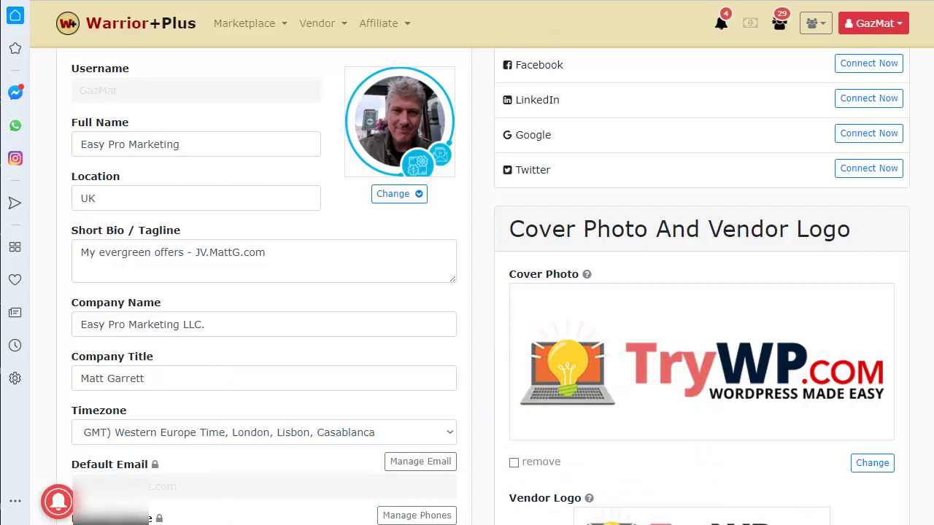
scroll(664, 298, down, 5)
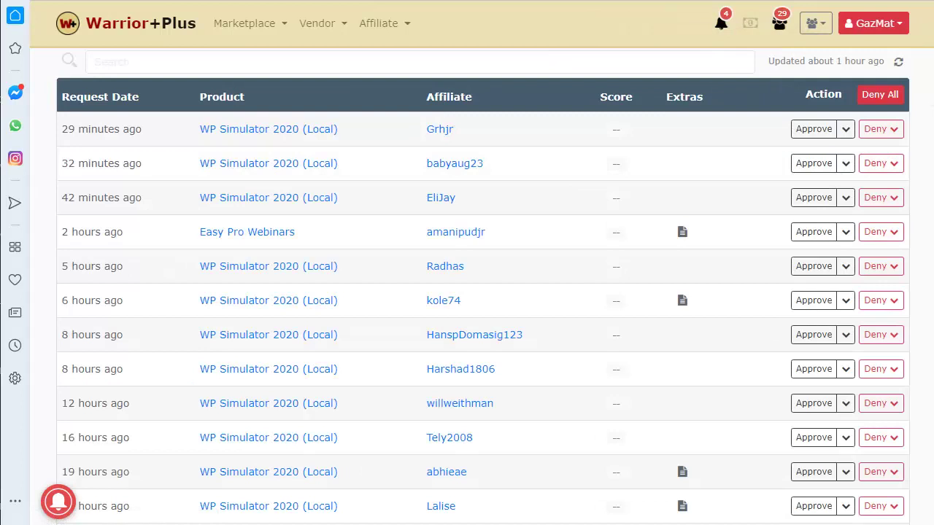
Step: Open the member profiles of the affiliates who requested 32 minutes, 42 minutes, 2 hours and 5 hours ago in separate tabs
right_click(466, 167)
click(511, 178)
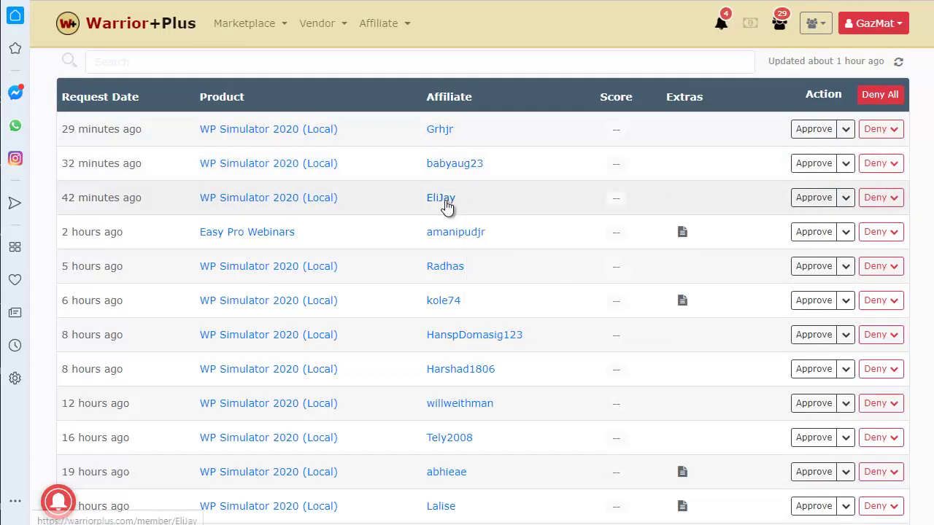
right_click(446, 201)
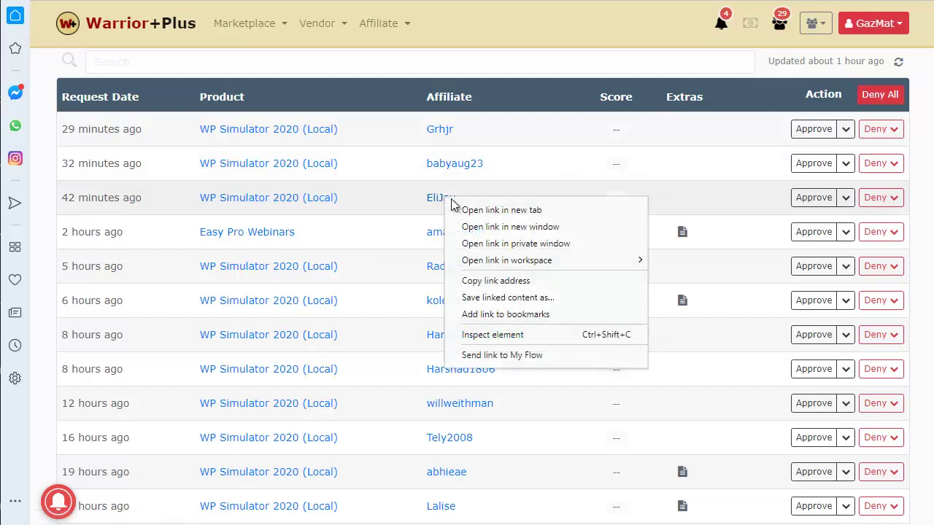
click(475, 211)
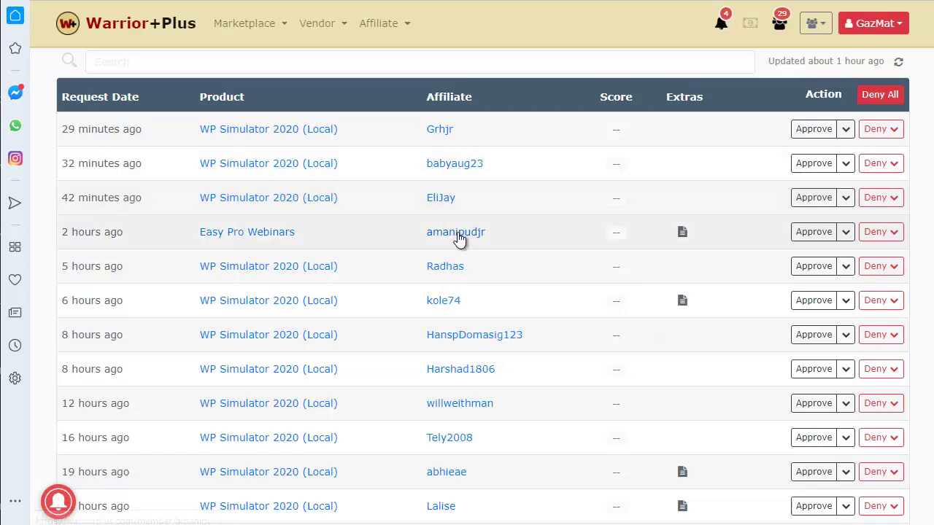
right_click(458, 232)
click(515, 246)
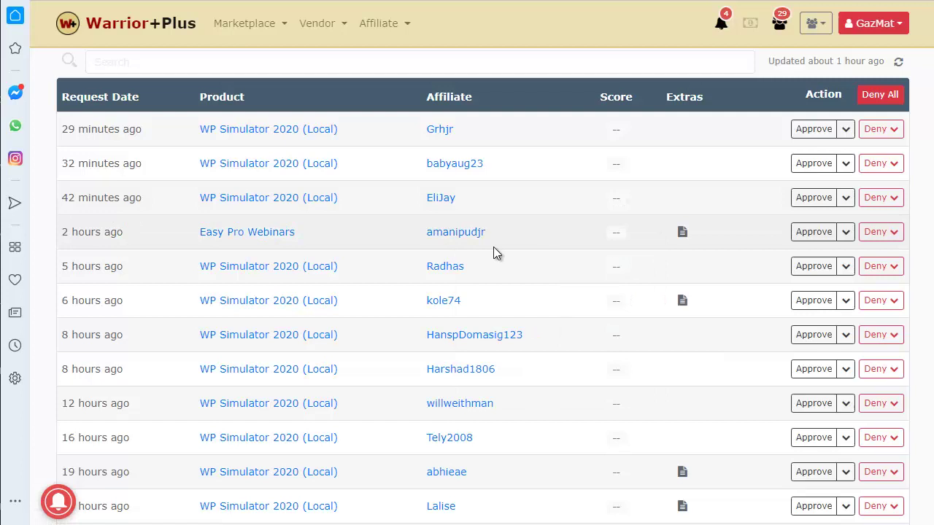
right_click(451, 268)
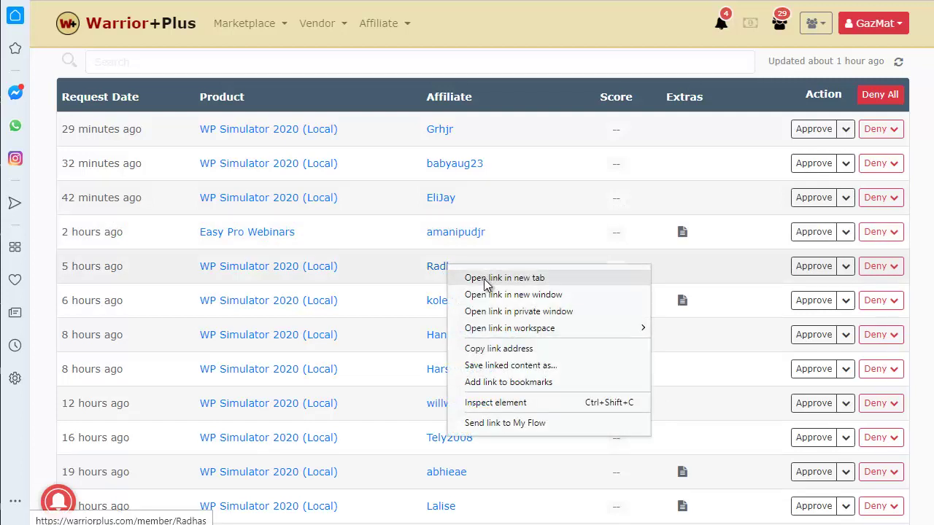
click(485, 275)
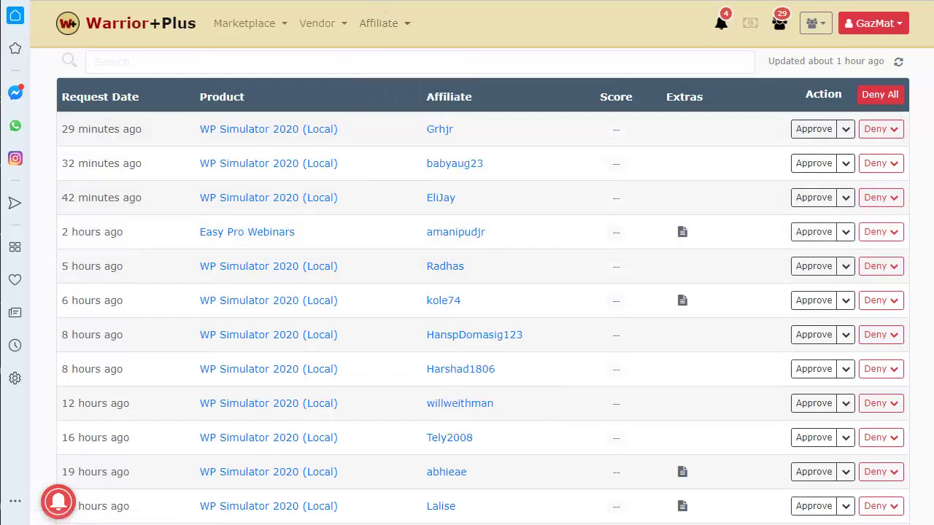
Step: Examine the opened affiliate profiles for photo, followers and membership details, and complete the human verification check on the blocked page
key(ctrl+Tab)
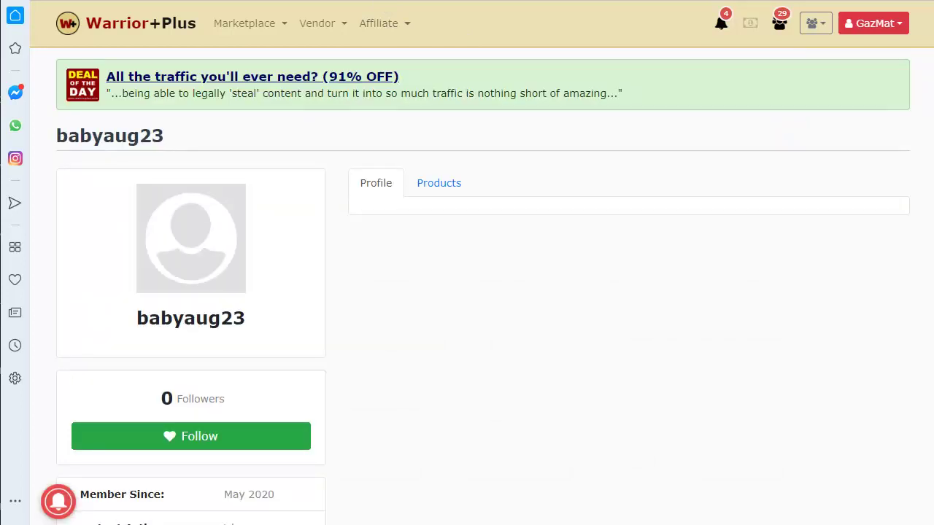
key(ctrl+Tab)
key(ctrl+Tab)
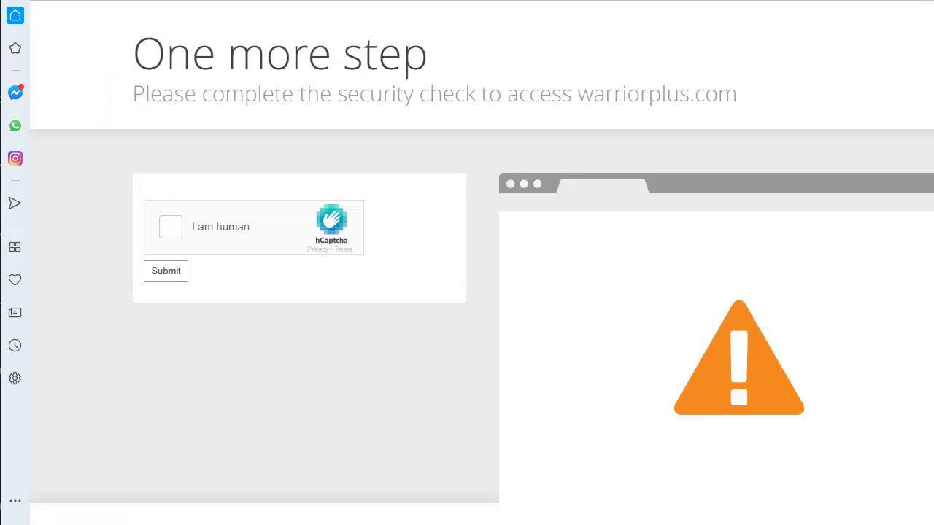
click(172, 227)
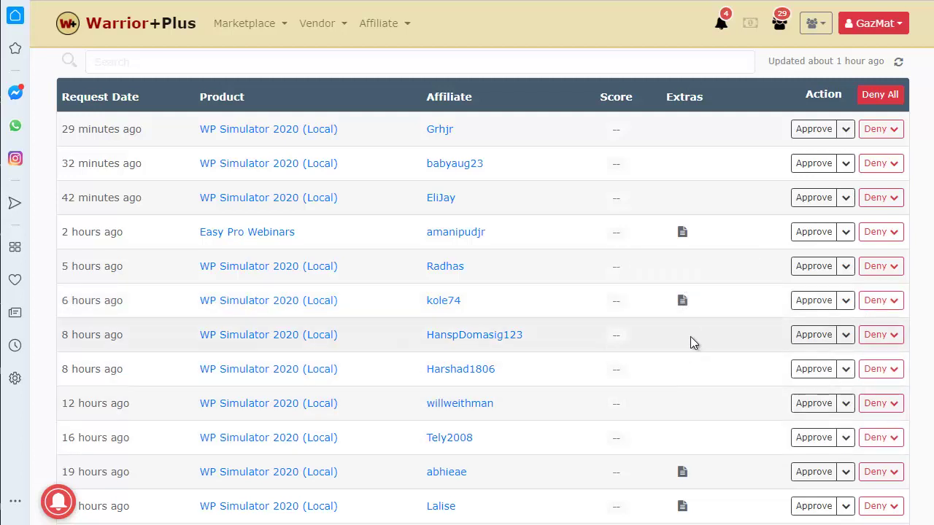
Step: Check the note on the request from 6 hours ago, then switch to Firefox and submit the prepared Easy Pro Funnels V2 promotion request
mouse_move(690, 300)
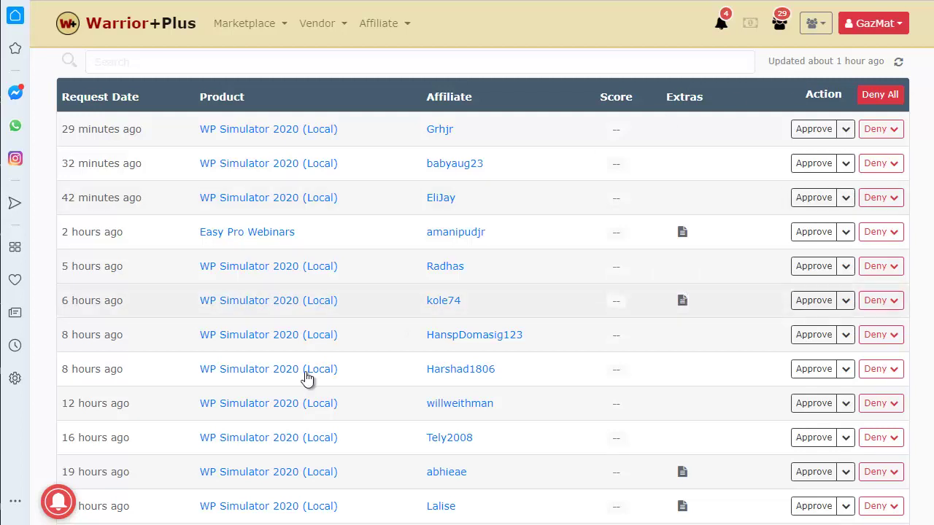
mouse_move(191, 524)
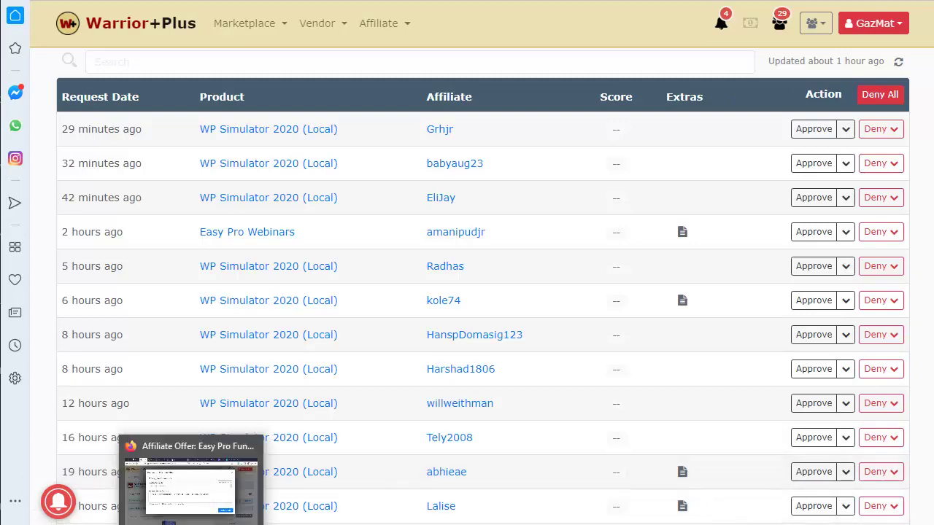
click(246, 504)
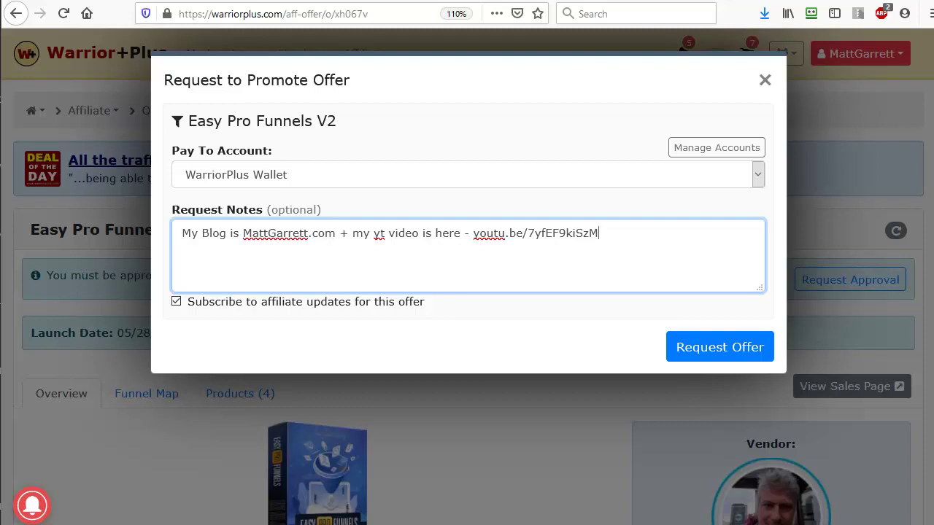
click(852, 267)
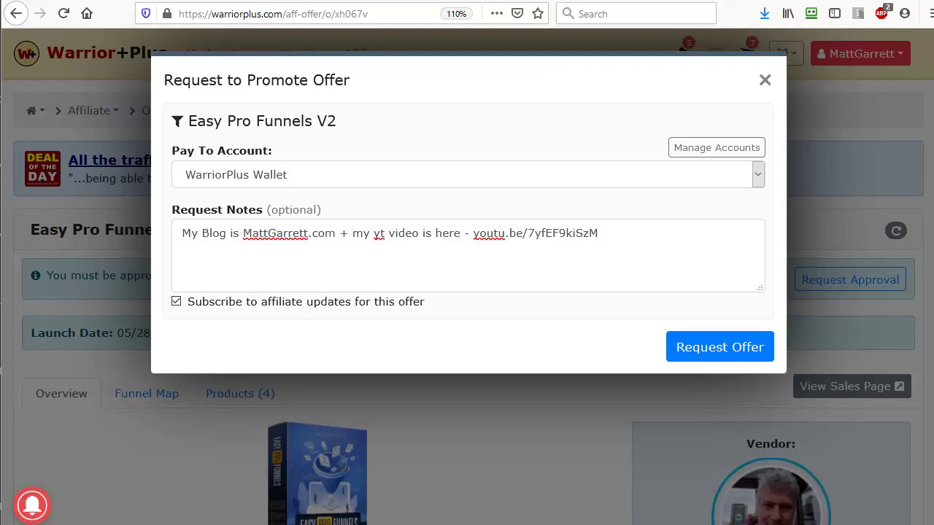
click(709, 354)
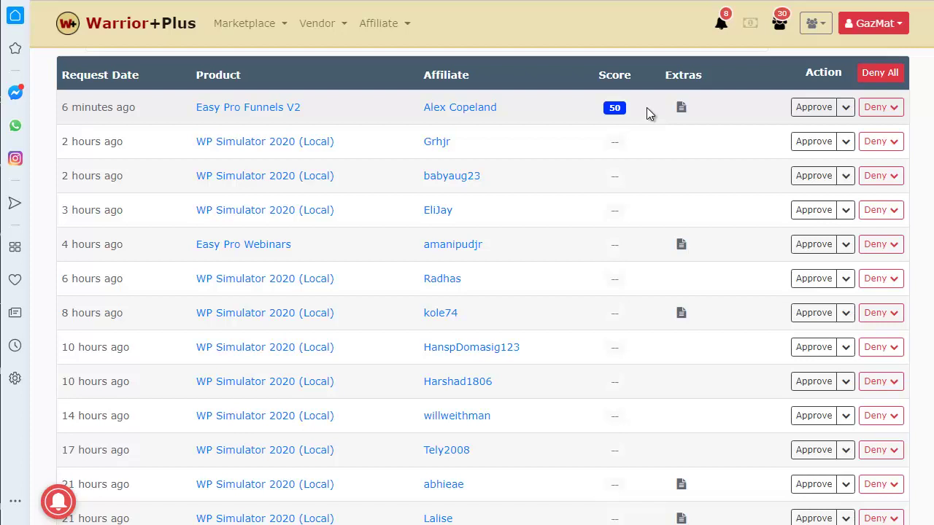
Step: Review the notes on the Easy Pro Funnels V2 and 8-hour-old requests, check the first applicant's score, and view the account's own profile
mouse_move(681, 109)
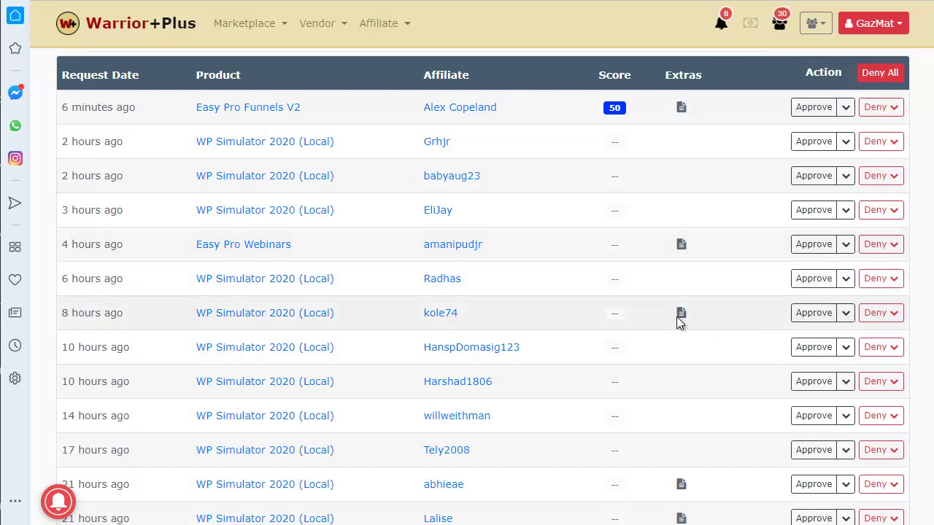
mouse_move(683, 319)
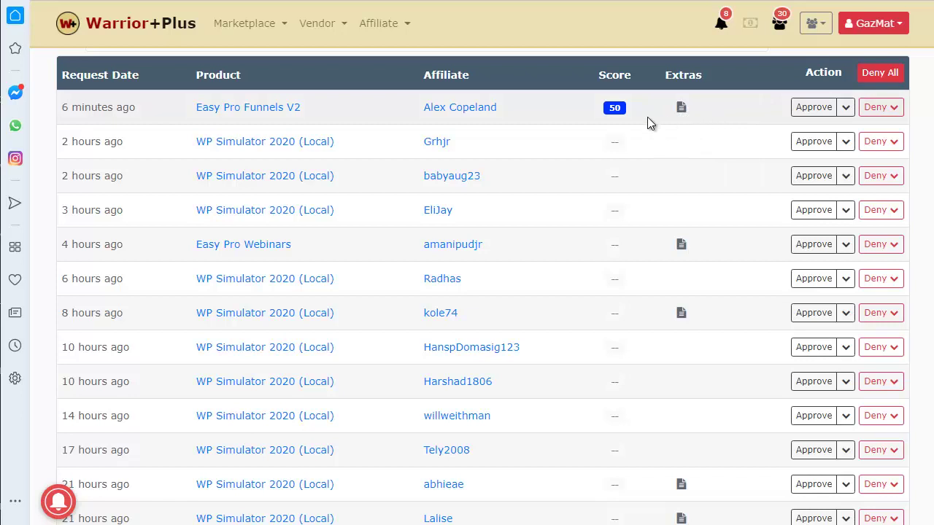
mouse_move(615, 108)
key(ctrl+Tab)
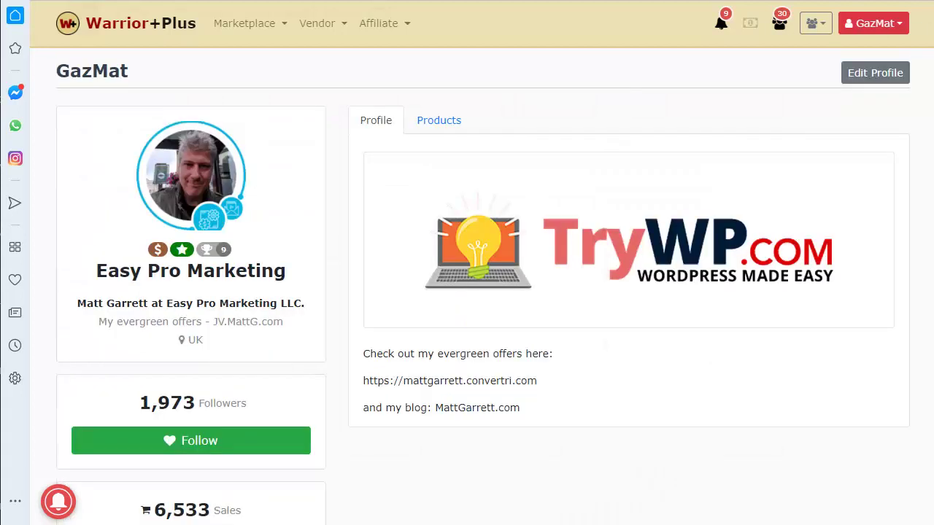